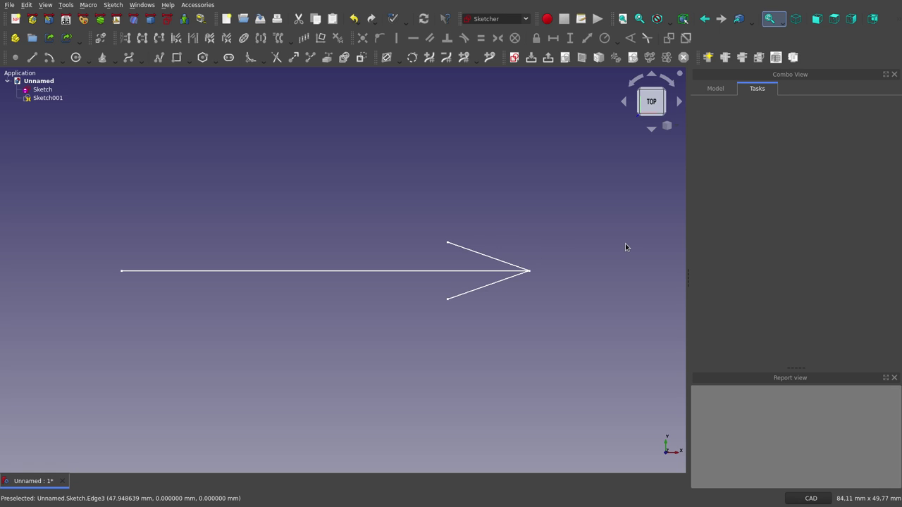
# - In the arrow sketch's constraints, set largo Flecha to 100 mm
pyautogui.click(62, 91)
pyautogui.click(713, 90)
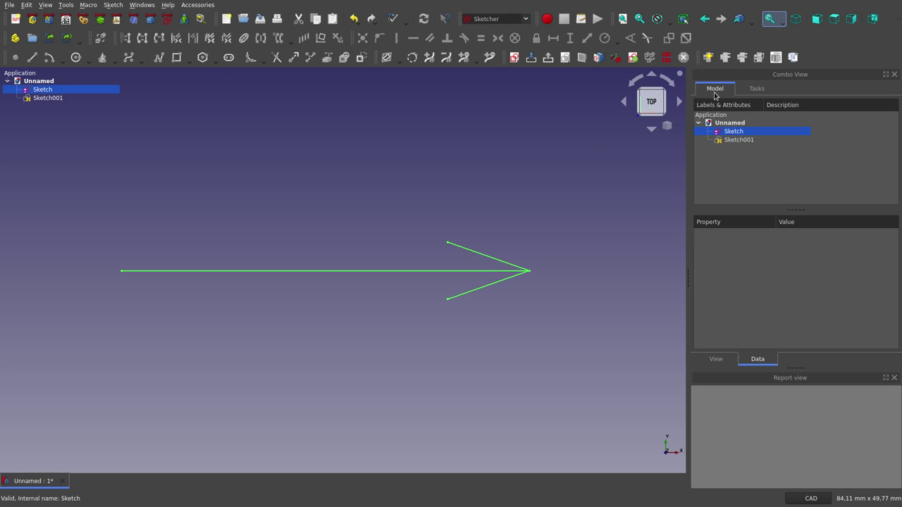
pyautogui.click(698, 299)
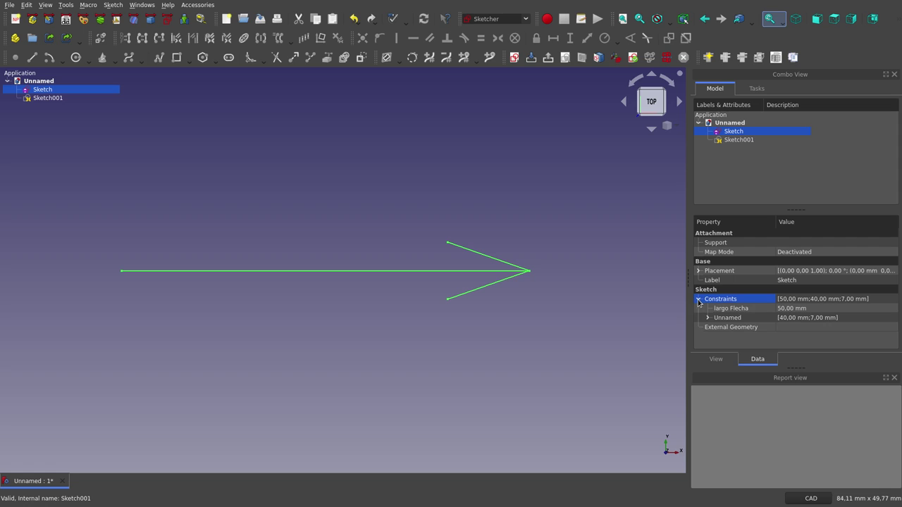
pyautogui.click(787, 310)
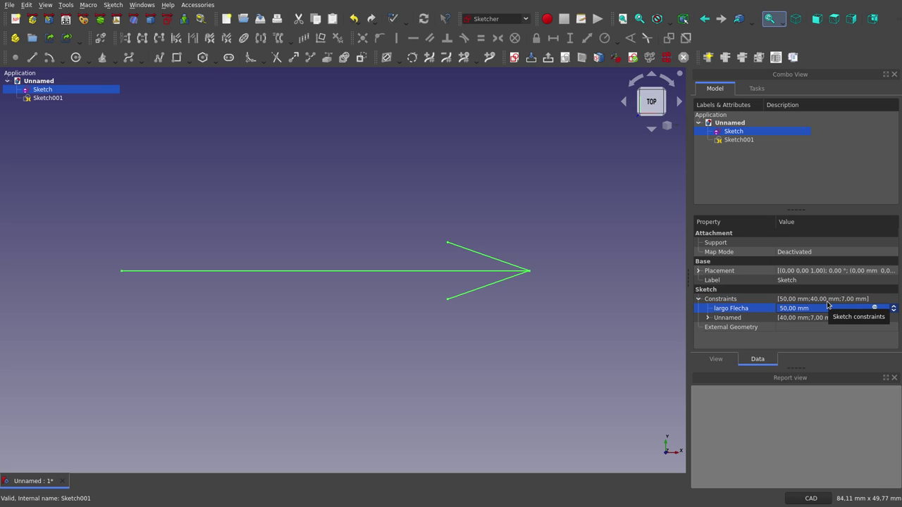
pyautogui.press('BackSpace')
pyautogui.write('1')
pyautogui.press('BackSpace')
pyautogui.write('10')
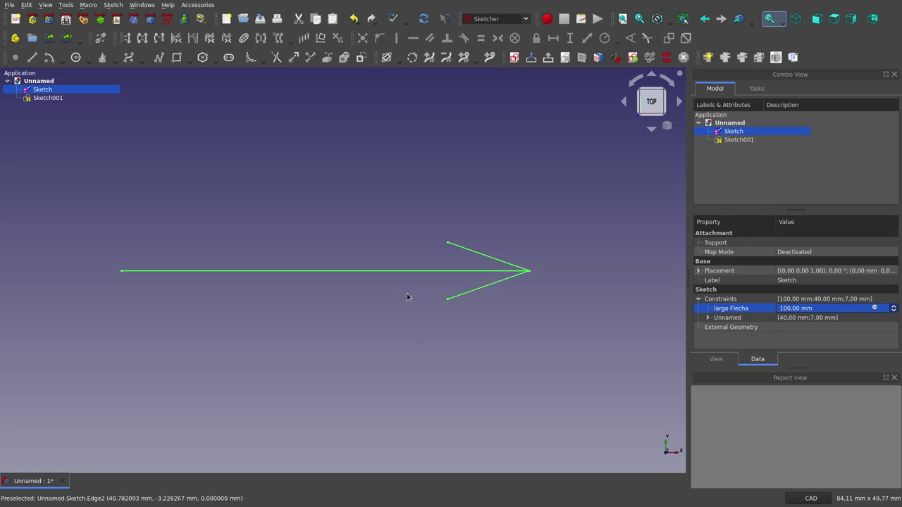
pyautogui.scroll(-2, 397, 301)
pyautogui.scroll(-3, 398, 301)
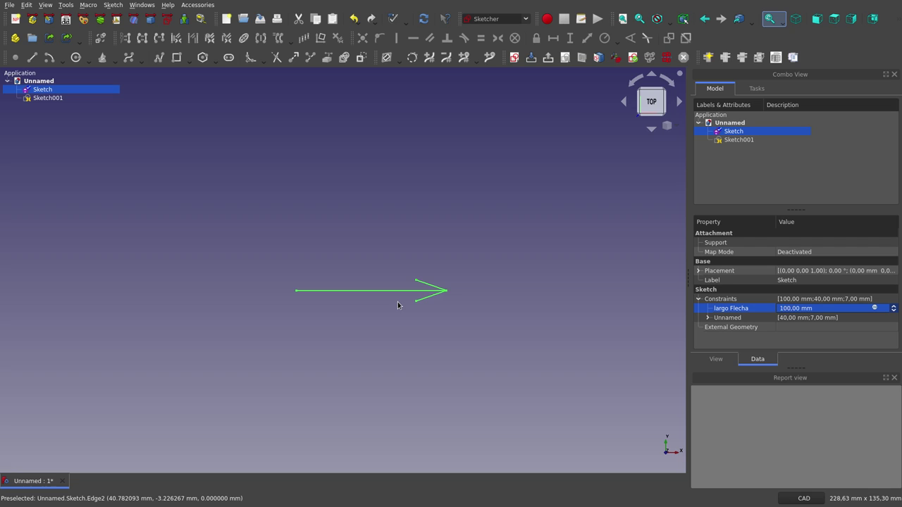
pyautogui.click(835, 321)
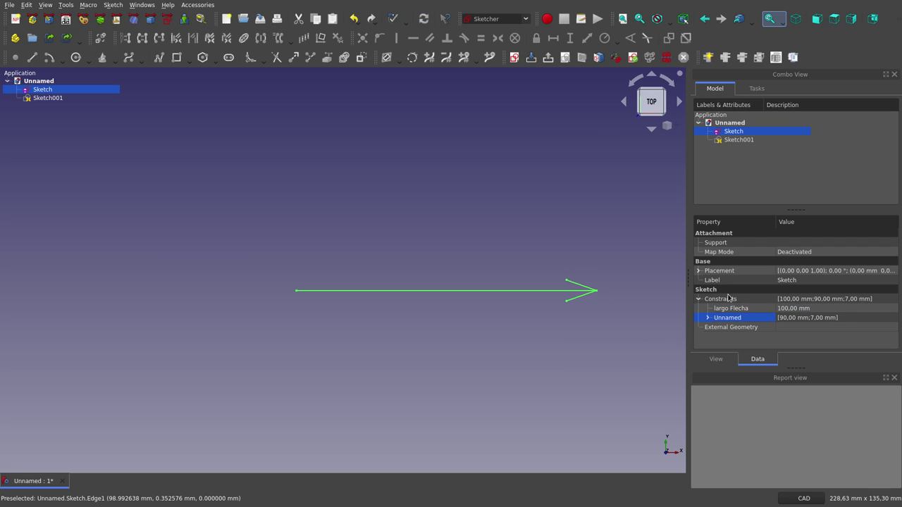
# - Change the largo Flecha length to 30 mm
pyautogui.click(790, 308)
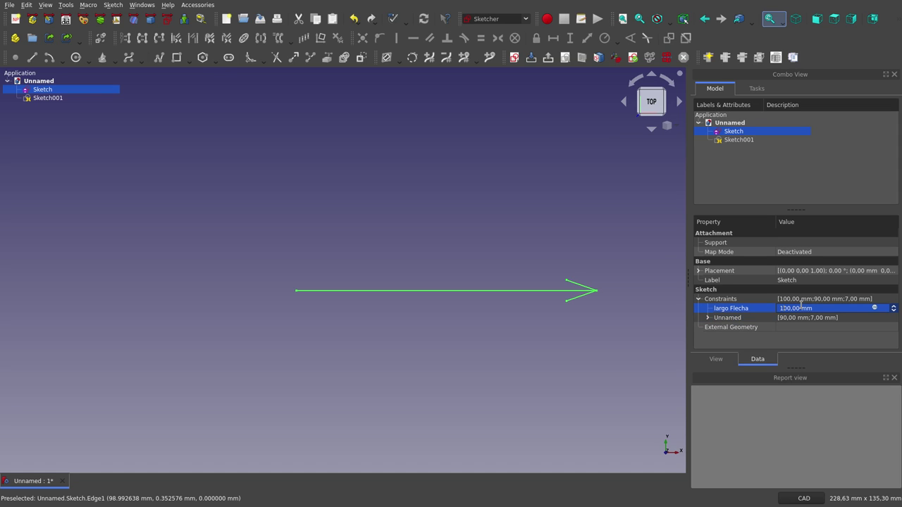
pyautogui.press('BackSpace')
pyautogui.press('BackSpace')
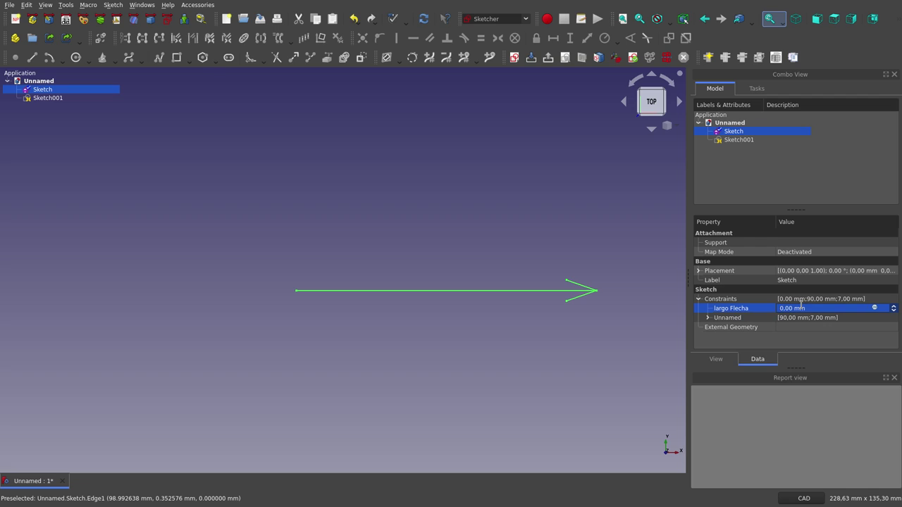
pyautogui.write('3')
pyautogui.click(816, 318)
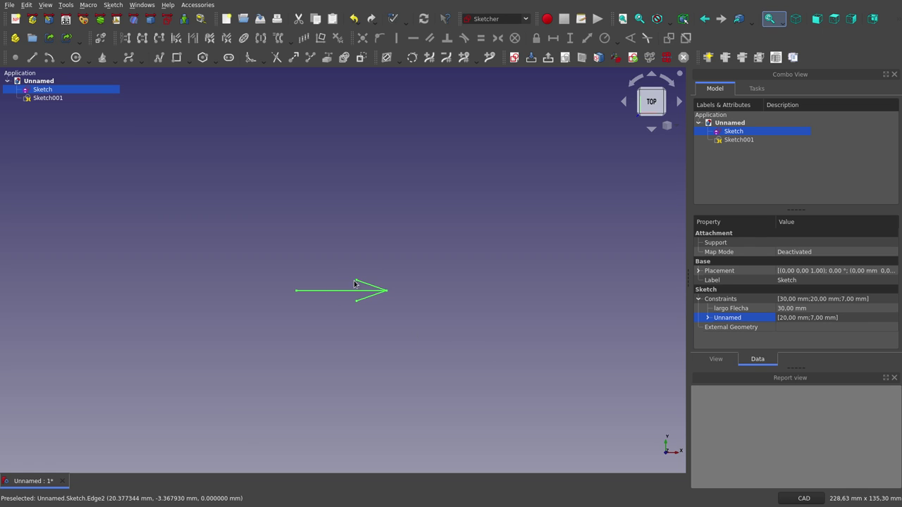
# - Set largo Flecha back to 50 mm and clear the selection
pyautogui.click(787, 309)
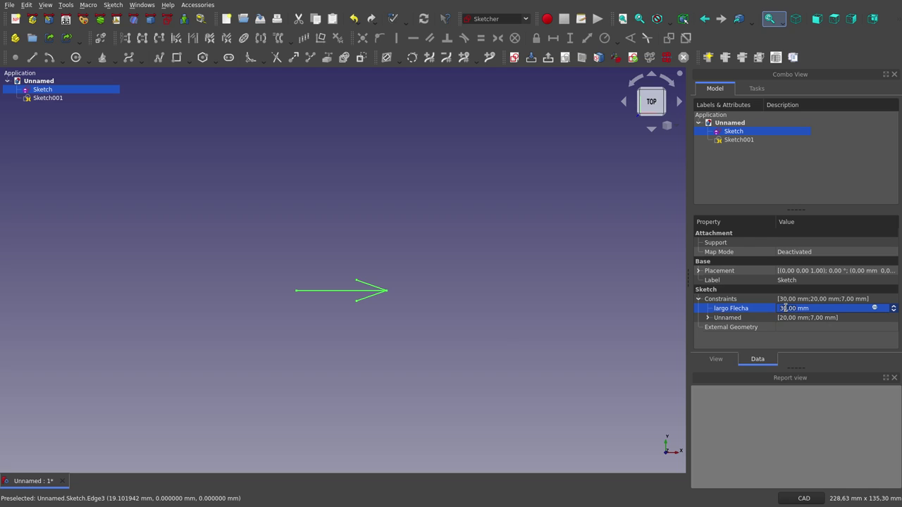
pyautogui.doubleClick(786, 309)
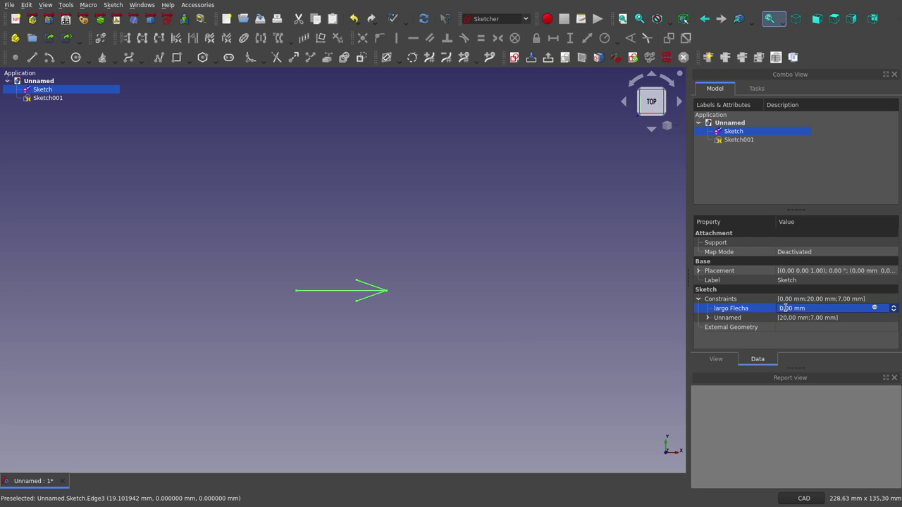
pyautogui.write('5')
pyautogui.press('Return')
pyautogui.click(562, 316)
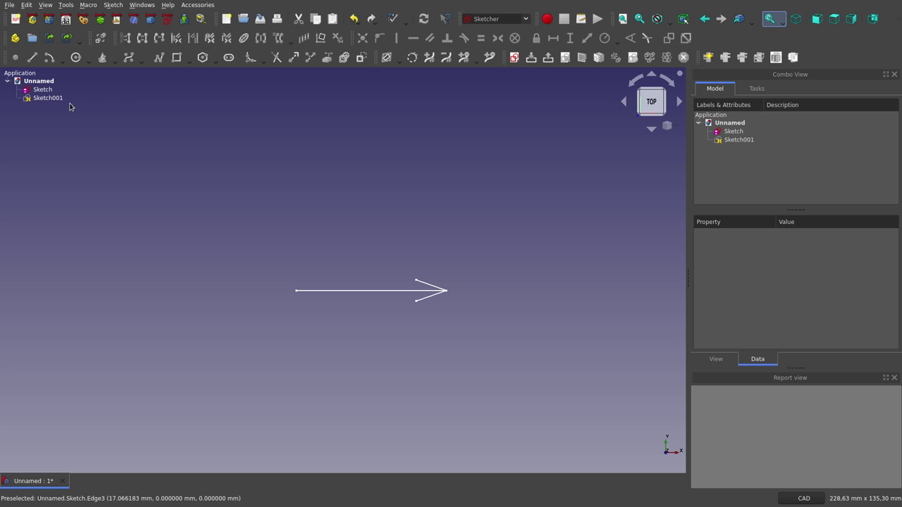
# - Make the concentric-circle target sketch Sketch001 visible
pyautogui.click(758, 89)
pyautogui.click(58, 99)
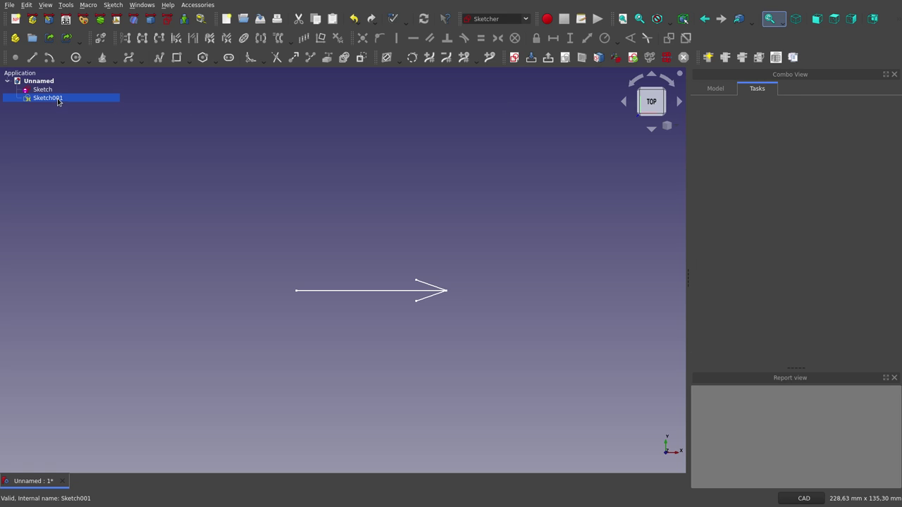
pyautogui.press('space')
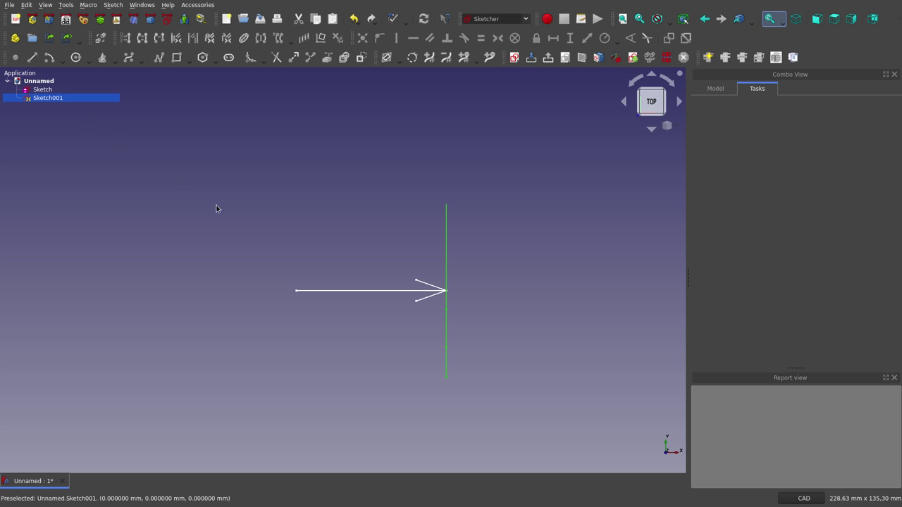
# - Orbit the 3D view until the arrow is seen aiming into the target's centre
pyautogui.moveTo(305, 215); pyautogui.dragTo(401, 267, button='middle')
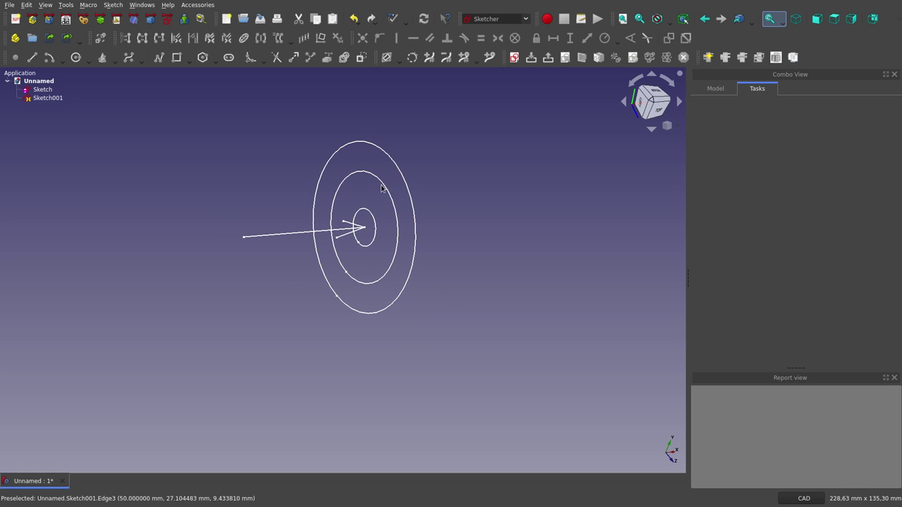
pyautogui.scroll(1, 276, 215)
pyautogui.scroll(1, 276, 215)
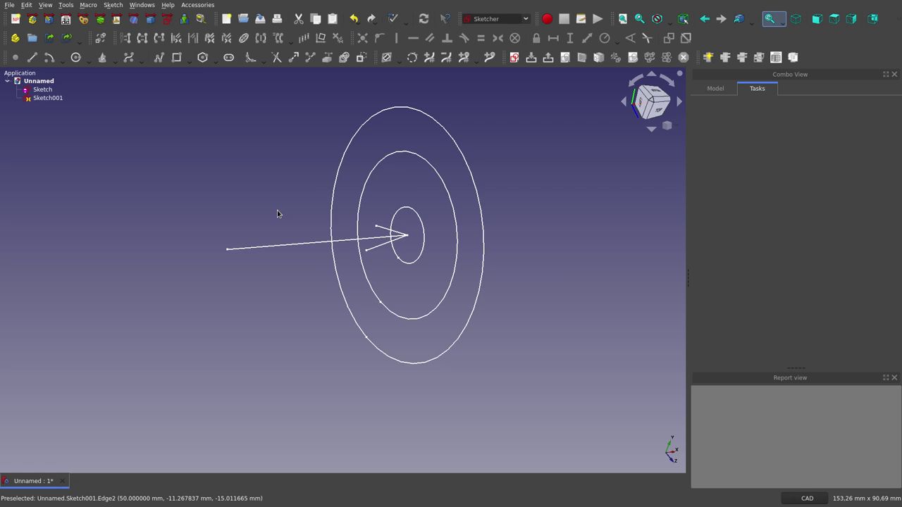
pyautogui.scroll(-1, 277, 214)
pyautogui.moveTo(464, 257); pyautogui.dragTo(416, 239, button='middle')
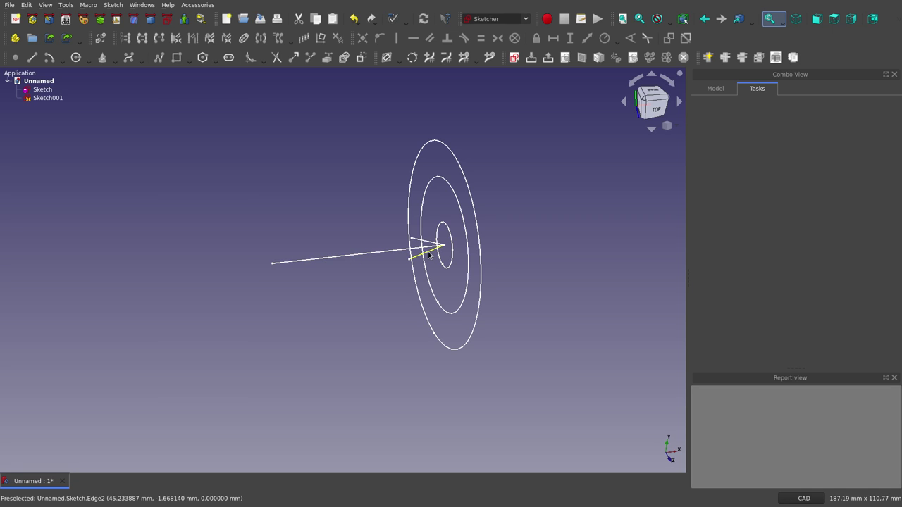
pyautogui.scroll(-2, 436, 243)
pyautogui.moveTo(436, 244)
pyautogui.mouseDown(button='middle')
pyautogui.moveTo(408, 257)
pyautogui.moveTo(454, 250)
pyautogui.mouseUp(button='middle')
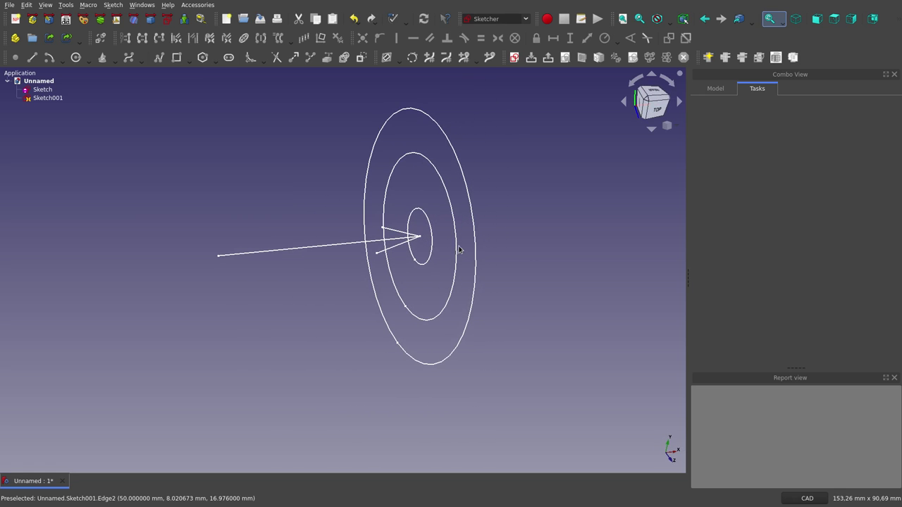
# - Set the arrow sketch's largo Flecha length to 150 mm
pyautogui.click(38, 89)
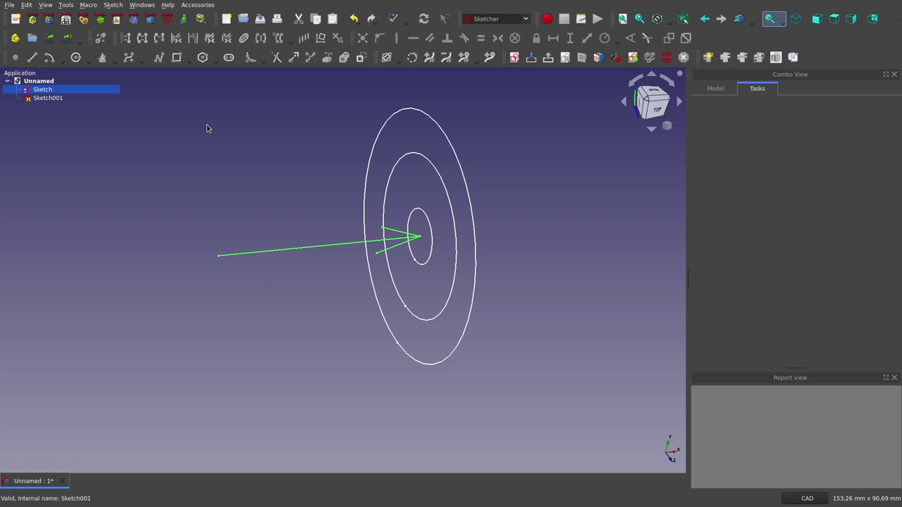
pyautogui.click(713, 89)
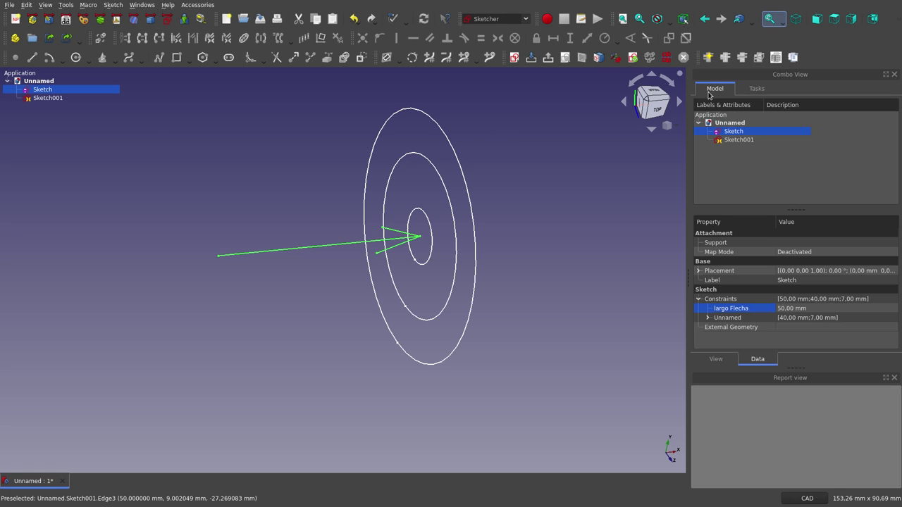
pyautogui.click(782, 308)
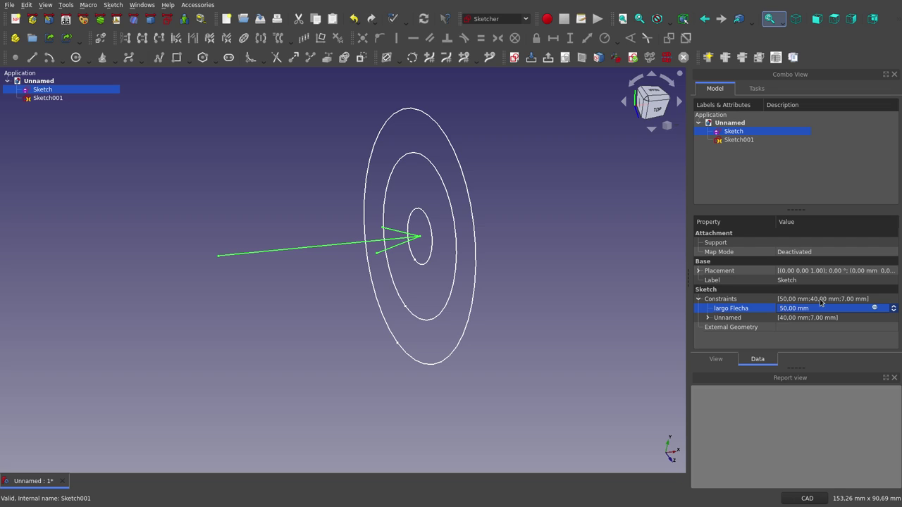
pyautogui.write('1')
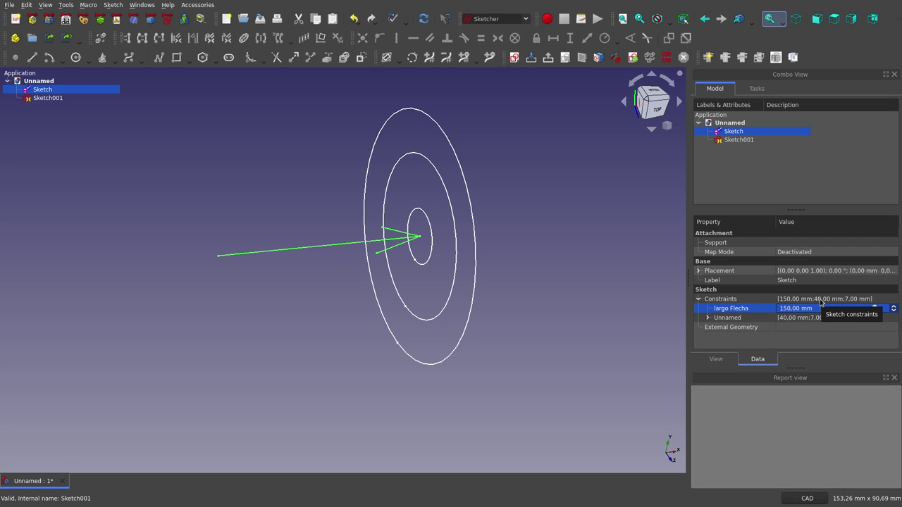
pyautogui.press('Return')
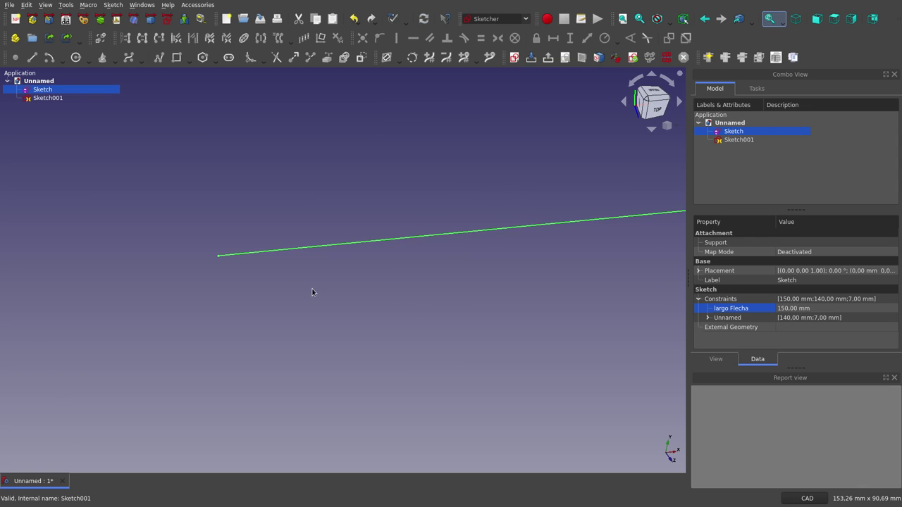
pyautogui.scroll(-2, 312, 293)
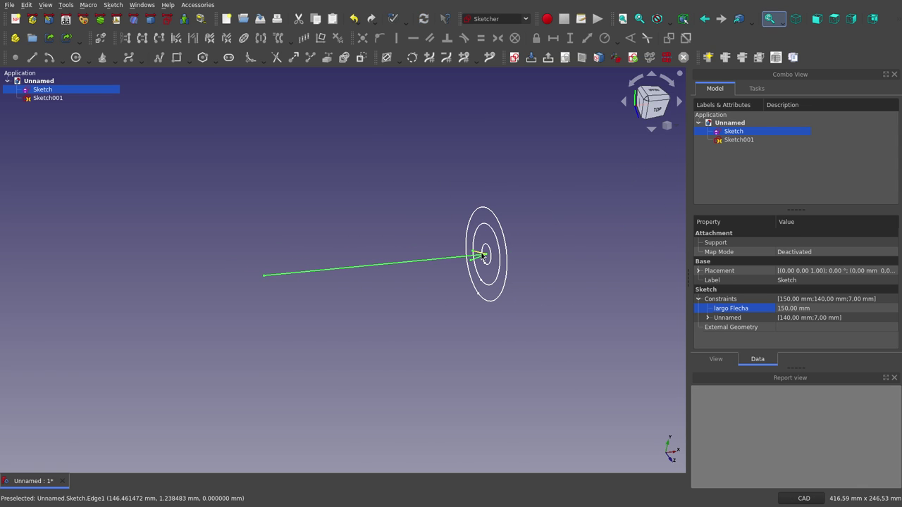
# - Change largo Flecha to 40 mm and orbit to check the arrow and target
pyautogui.click(782, 310)
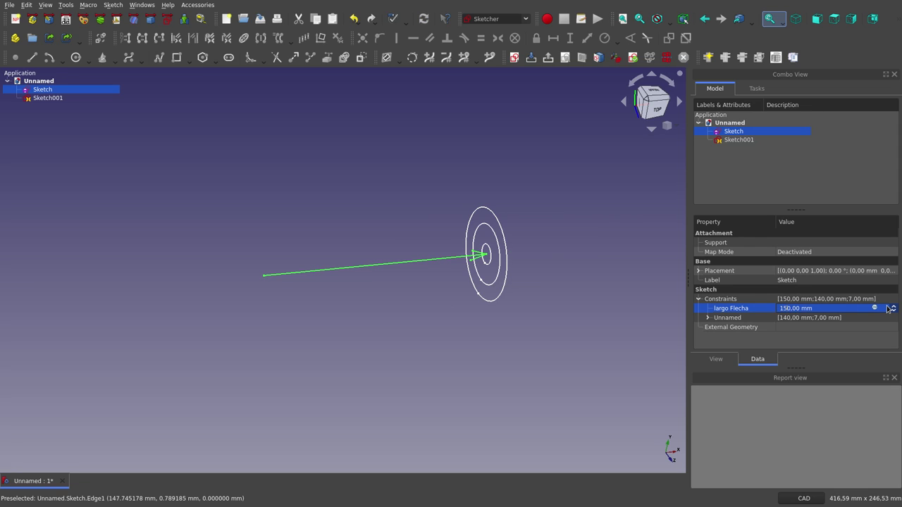
pyautogui.write('0')
pyautogui.write('4')
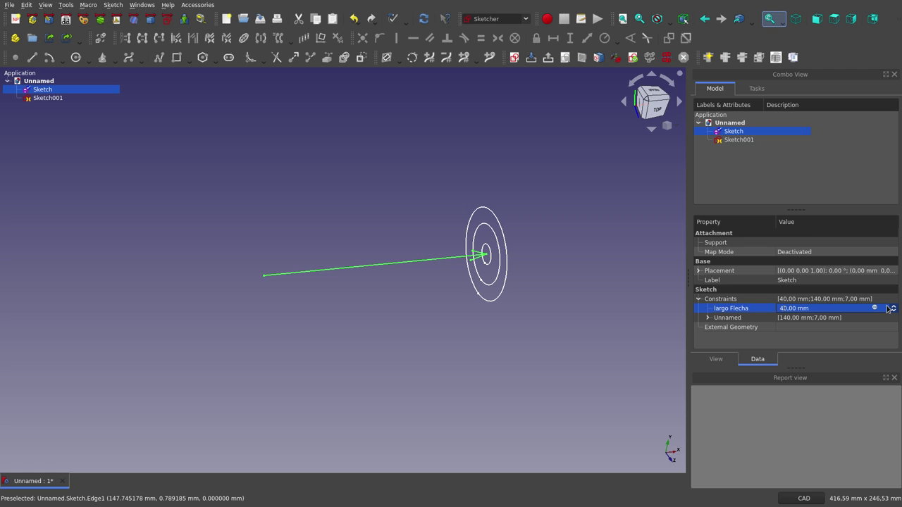
pyautogui.press('Return')
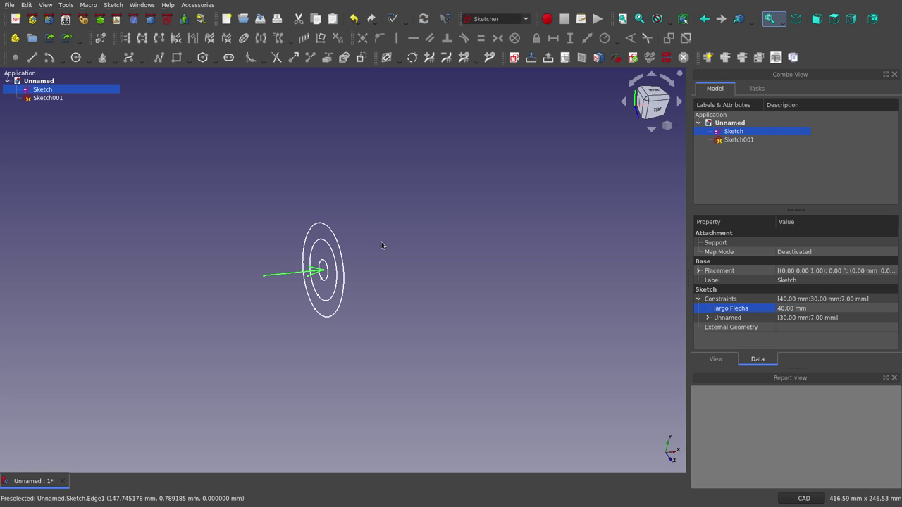
pyautogui.moveTo(381, 245); pyautogui.dragTo(363, 270, button='middle')
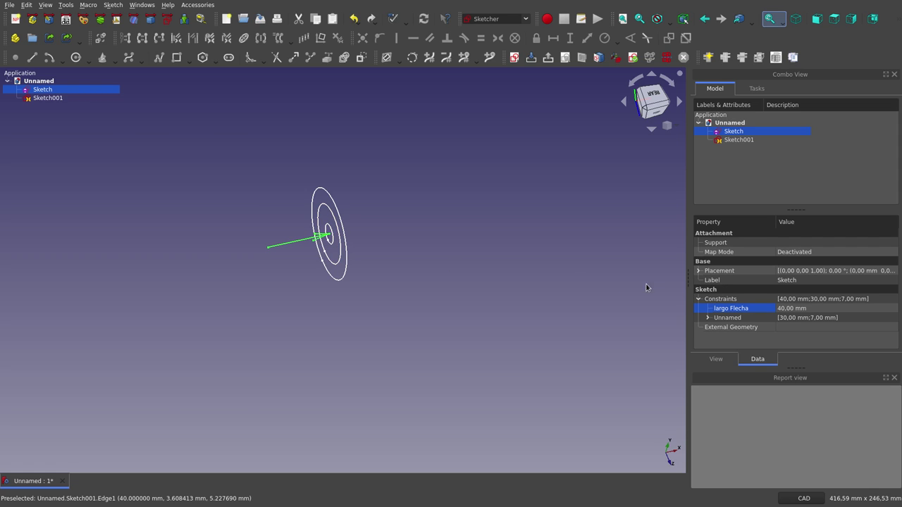
# - Expand the sketch's Placement and raise its Z-axis angle to 71°
pyautogui.click(698, 272)
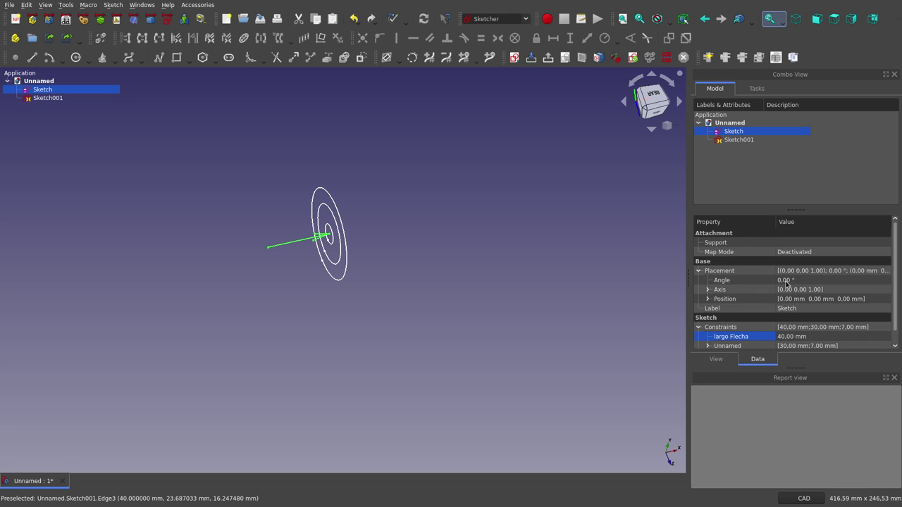
pyautogui.click(708, 291)
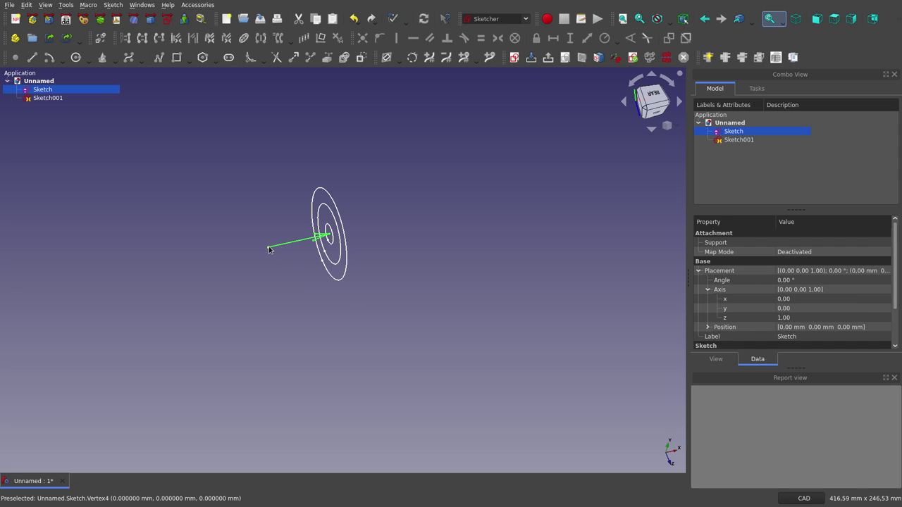
pyautogui.click(806, 280)
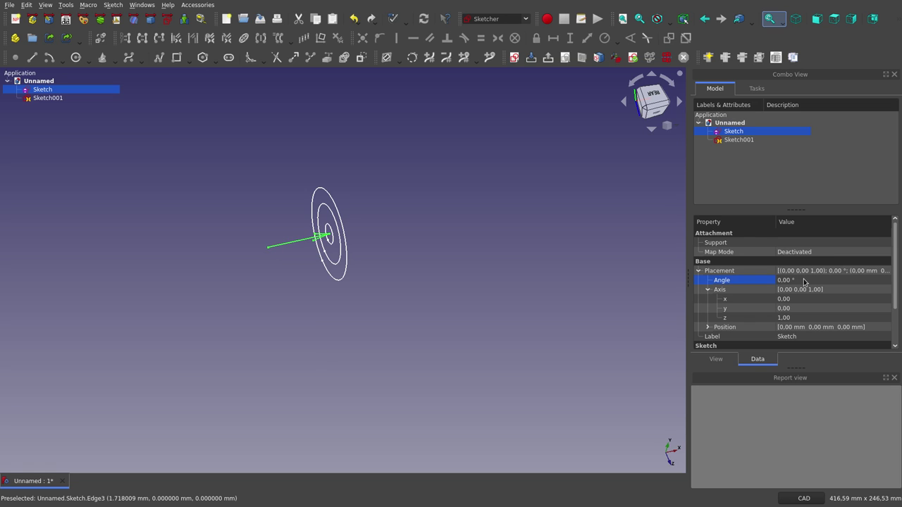
pyautogui.scroll(8, 803, 279)
pyautogui.scroll(13, 804, 280)
pyautogui.scroll(11, 803, 279)
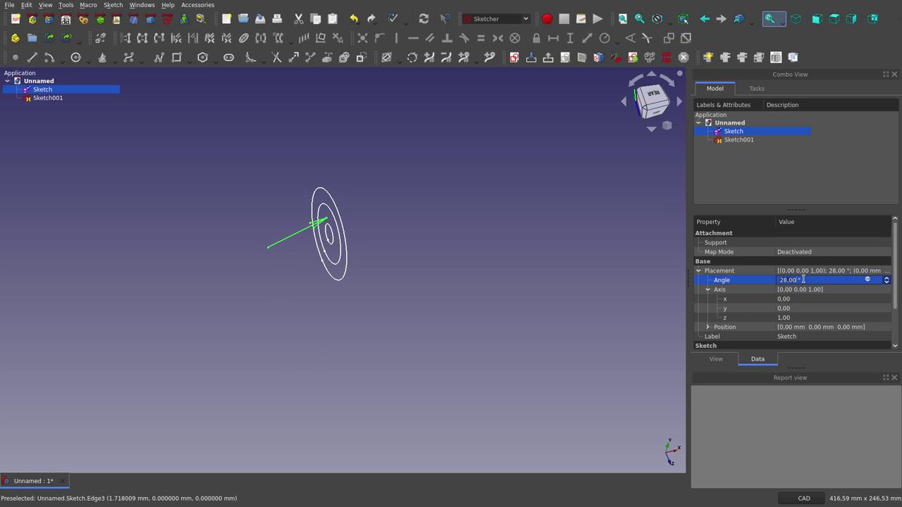
pyautogui.scroll(11, 803, 280)
pyautogui.scroll(11, 804, 280)
pyautogui.scroll(11, 803, 280)
pyautogui.scroll(6, 803, 279)
pyautogui.click(507, 236)
# - Orbit and zoom the view so the target circles open up as rings
pyautogui.moveTo(484, 217)
pyautogui.mouseDown(button='middle')
pyautogui.moveTo(465, 199)
pyautogui.moveTo(396, 232)
pyautogui.moveTo(393, 123)
pyautogui.mouseUp(button='middle')
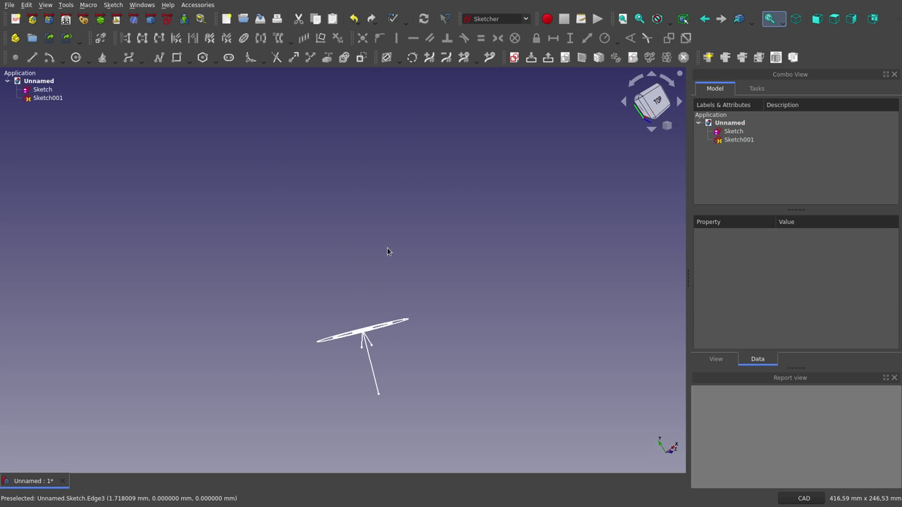
pyautogui.scroll(4, 322, 328)
pyautogui.scroll(2, 326, 310)
pyautogui.moveTo(327, 310)
pyautogui.mouseDown(button='middle')
pyautogui.moveTo(328, 237)
pyautogui.moveTo(372, 246)
pyautogui.moveTo(481, 312)
pyautogui.moveTo(397, 360)
pyautogui.moveTo(328, 340)
pyautogui.moveTo(291, 296)
pyautogui.moveTo(330, 305)
pyautogui.moveTo(423, 376)
pyautogui.moveTo(489, 362)
pyautogui.moveTo(490, 342)
pyautogui.mouseUp(button='middle')
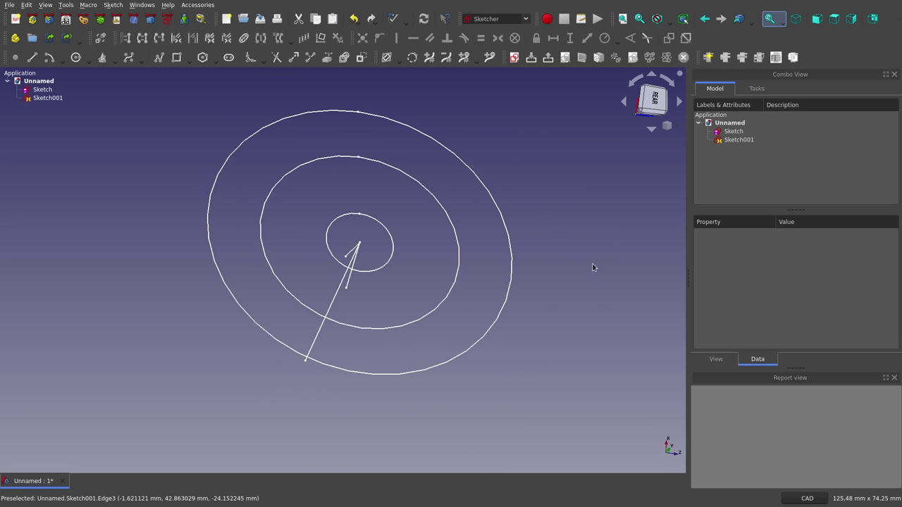
# - Set the arrow sketch's largo Flecha constraint to 100 mm
pyautogui.click(737, 131)
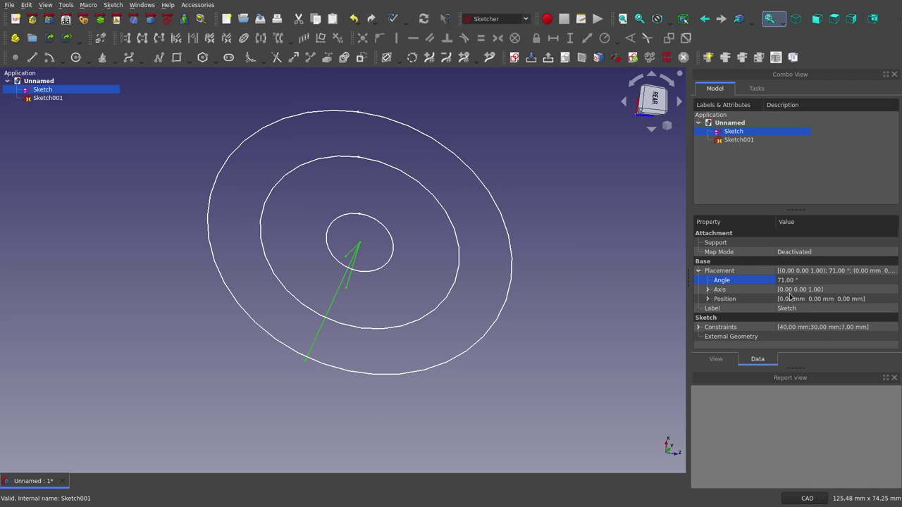
pyautogui.click(699, 327)
pyautogui.scroll(-1, 785, 332)
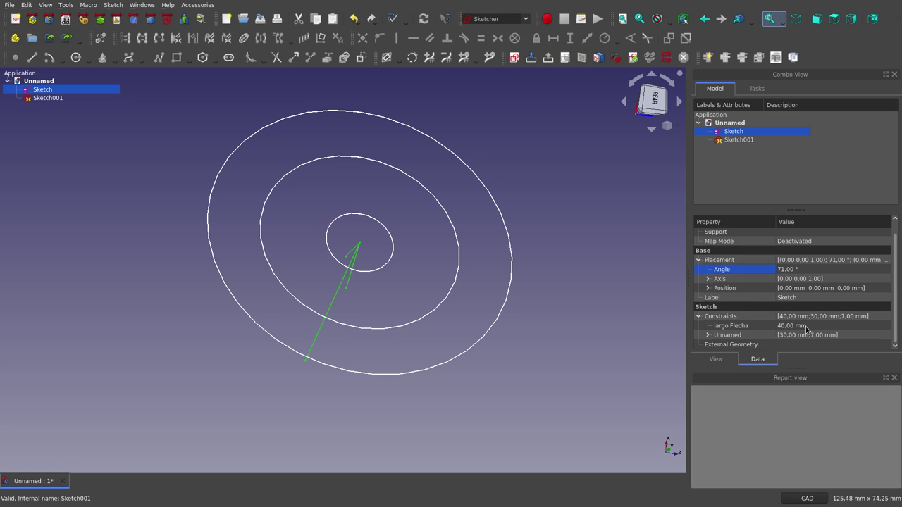
pyautogui.click(792, 326)
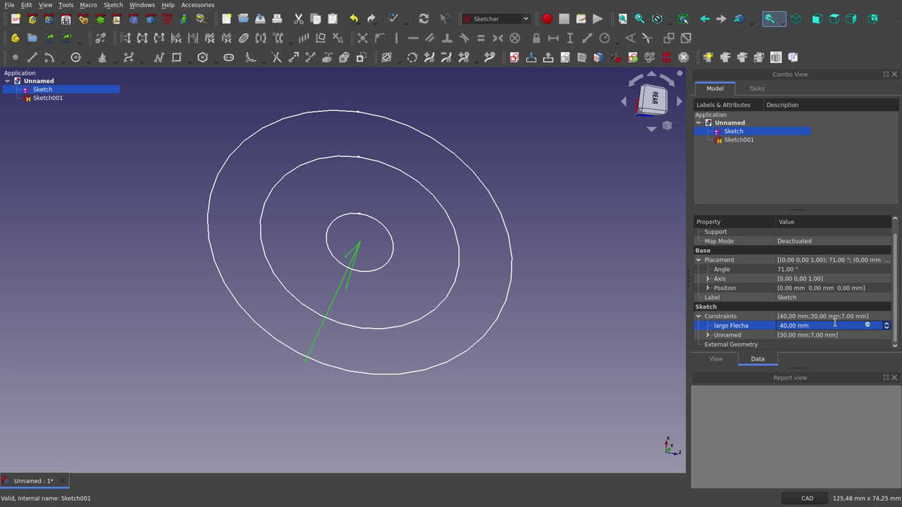
pyautogui.write('1')
pyautogui.write('00')
pyautogui.click(576, 300)
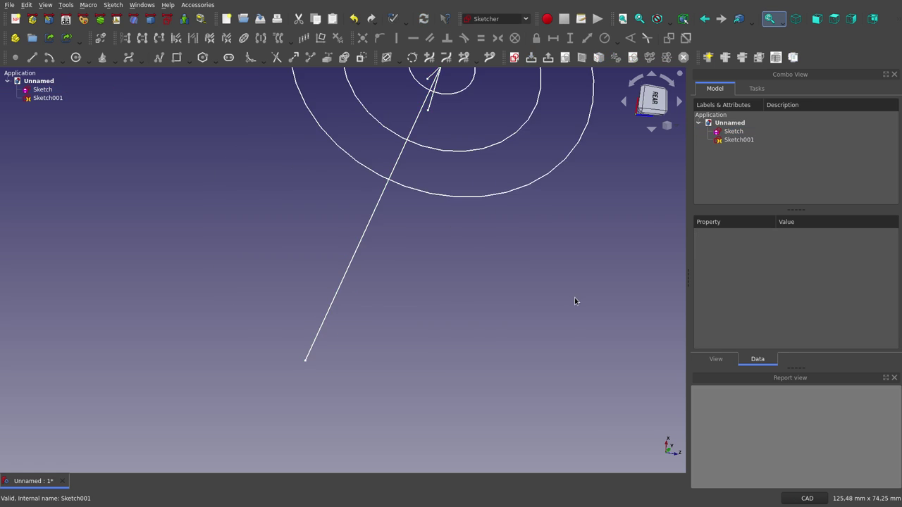
# - Orbit the view to see the lengthened arrow reaching the target
pyautogui.moveTo(574, 297)
pyautogui.mouseDown(button='middle')
pyautogui.moveTo(440, 325)
pyautogui.moveTo(395, 298)
pyautogui.moveTo(437, 268)
pyautogui.mouseUp(button='middle')
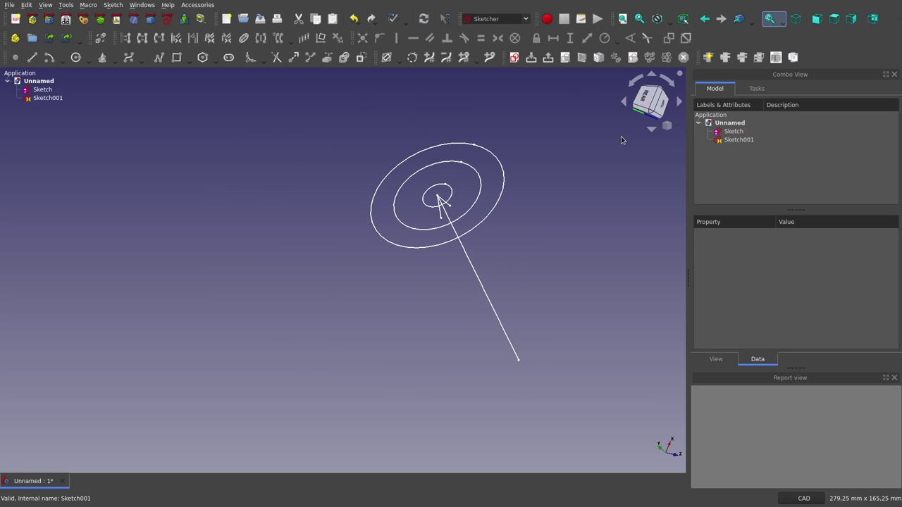
pyautogui.click(814, 19)
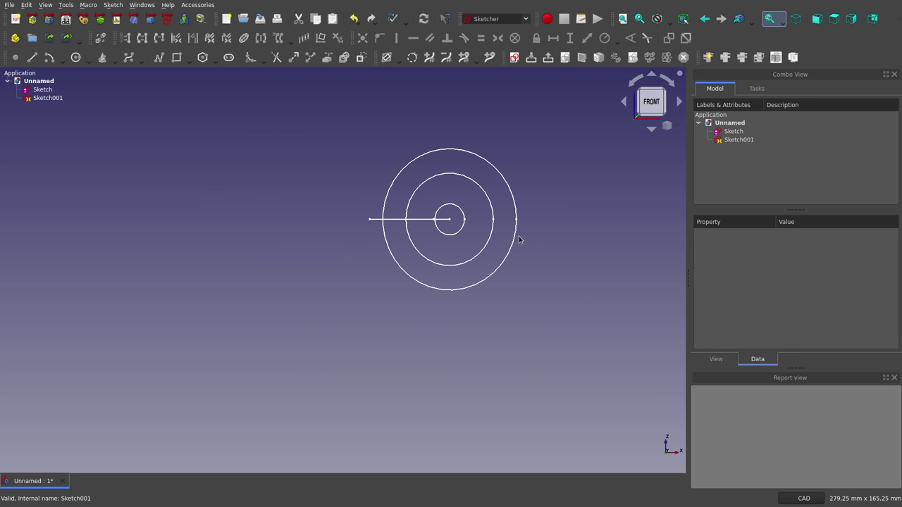
pyautogui.moveTo(533, 214)
pyautogui.mouseDown(button='middle')
pyautogui.moveTo(451, 298)
pyautogui.moveTo(494, 91)
pyautogui.moveTo(503, 141)
pyautogui.moveTo(490, 167)
pyautogui.moveTo(465, 97)
pyautogui.mouseUp(button='middle')
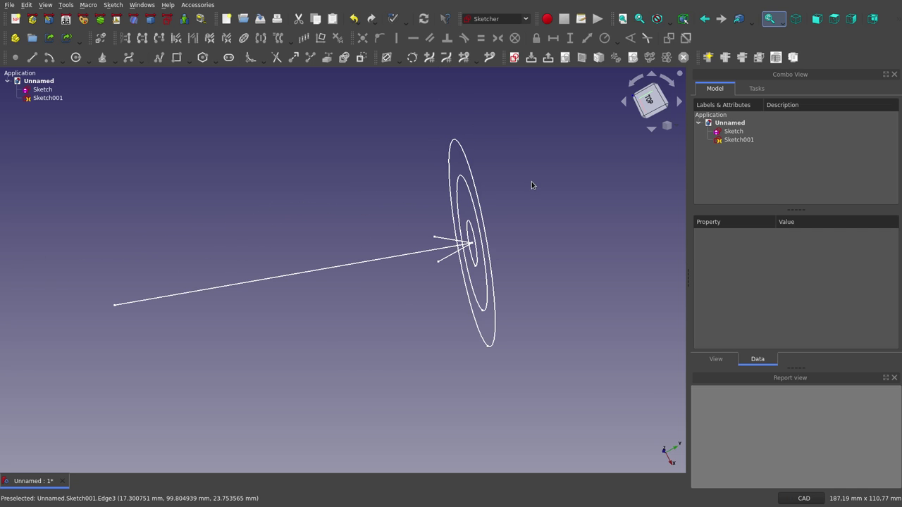